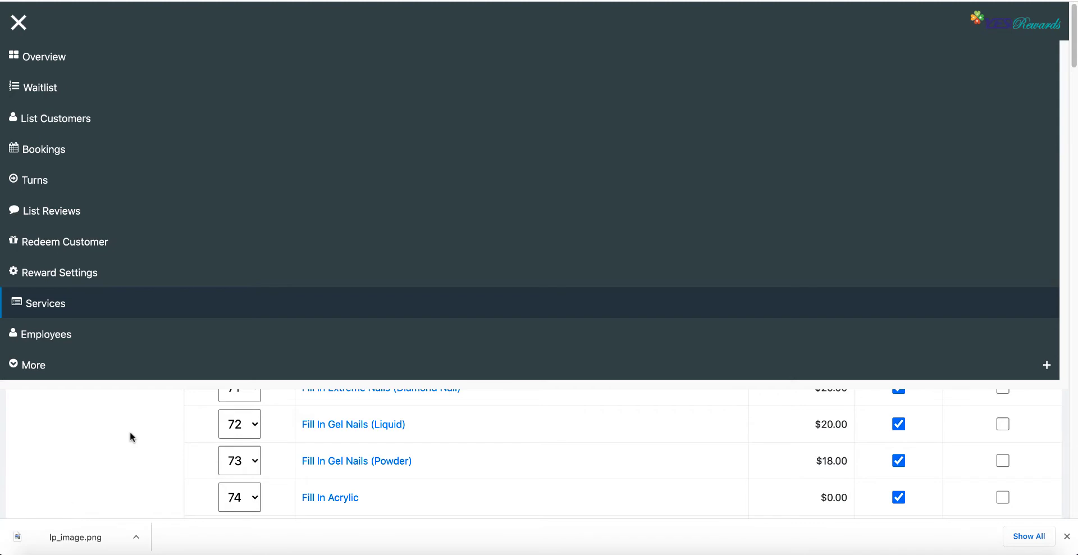
# - Start a new service from the service list and name it "Manicure Classic"
pyautogui.click(19, 23)
pyautogui.scroll(-15, 717, 382)
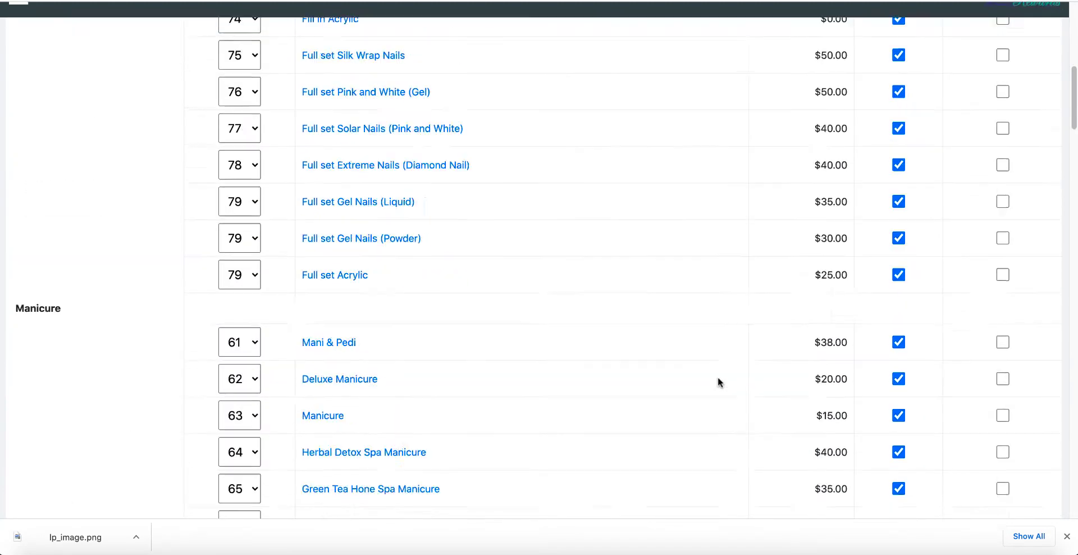
pyautogui.scroll(12, 711, 365)
pyautogui.scroll(7, 393, 292)
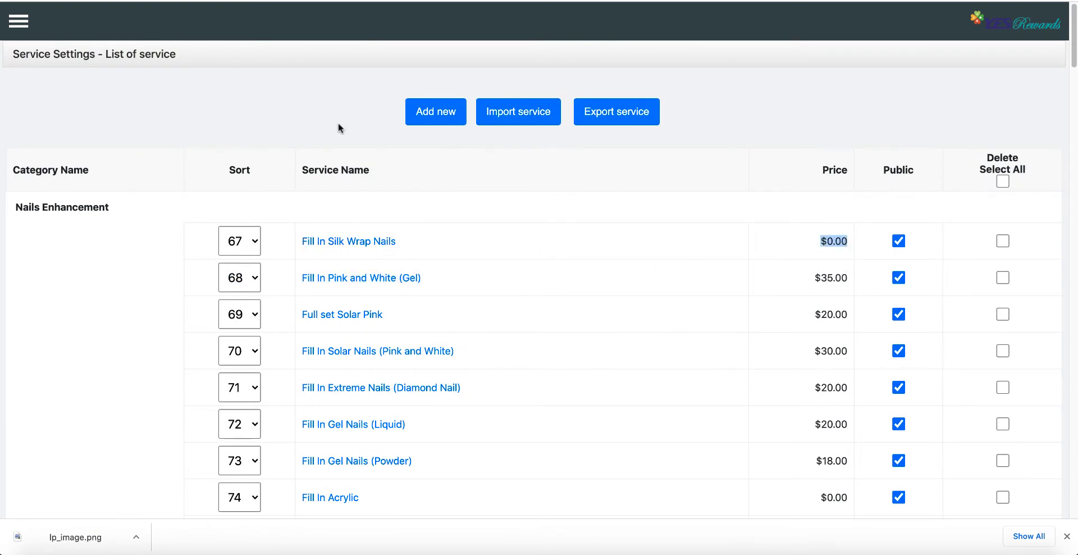
pyautogui.click(432, 112)
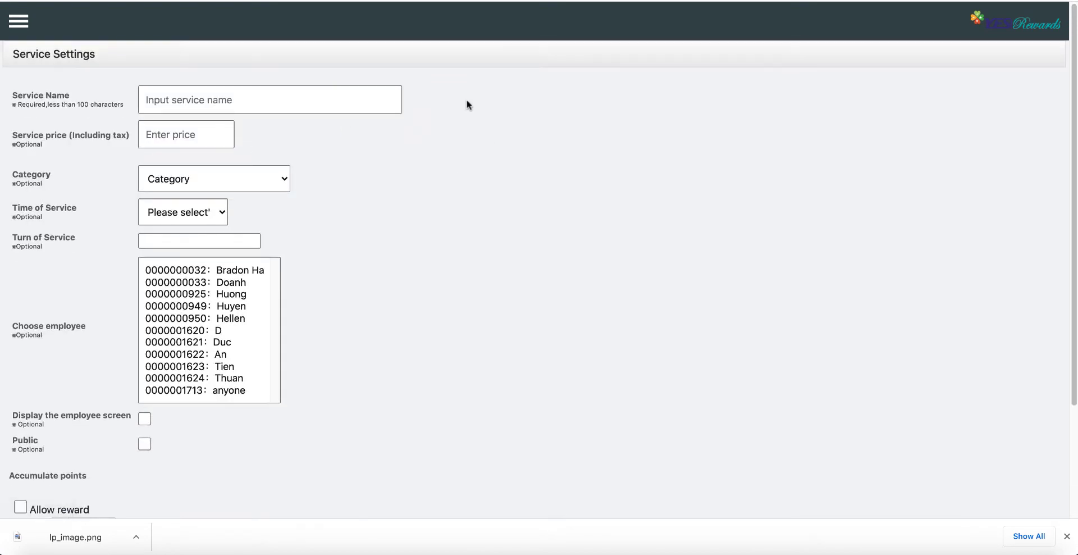
pyautogui.click(209, 94)
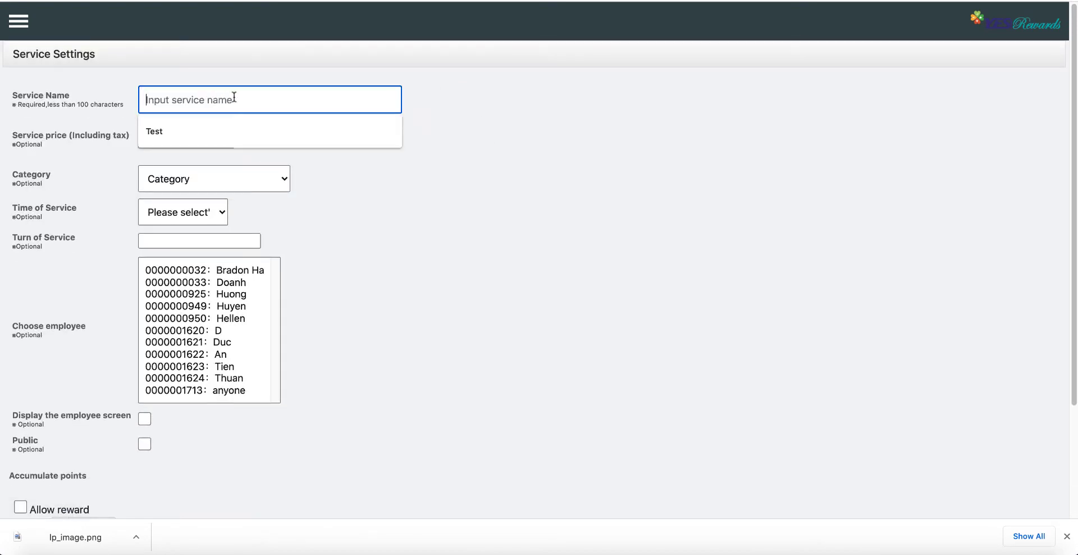
pyautogui.write('Manicure Classic')
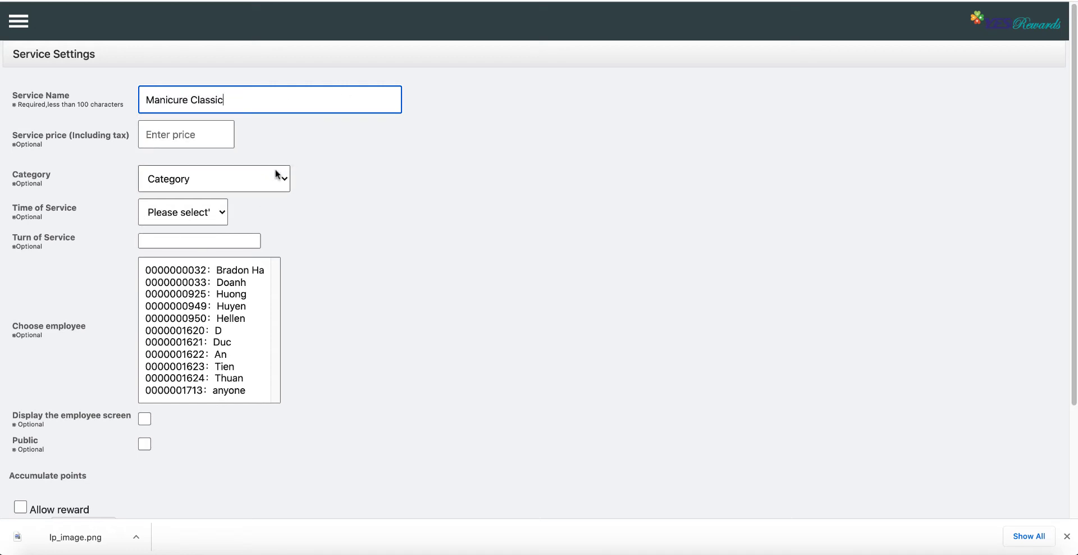
# - Set the service's category to Manicure and its time of service to 45 Minute
pyautogui.click(281, 178)
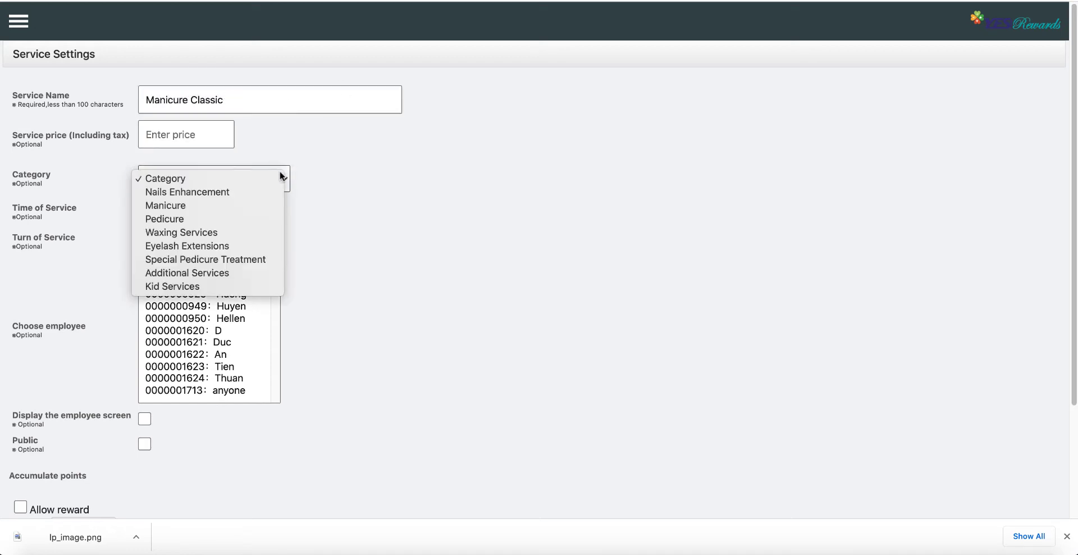
pyautogui.click(230, 205)
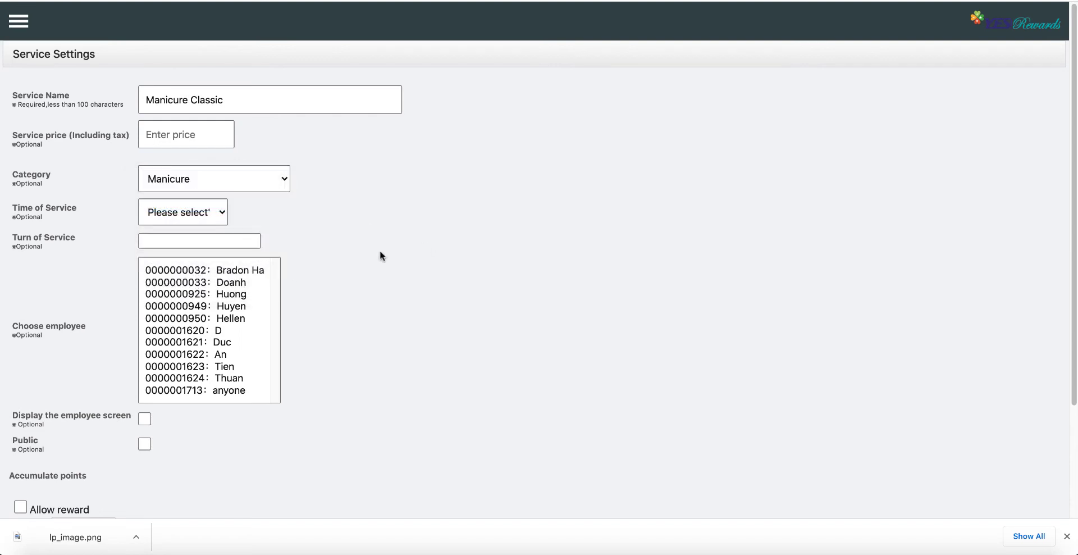
pyautogui.click(205, 214)
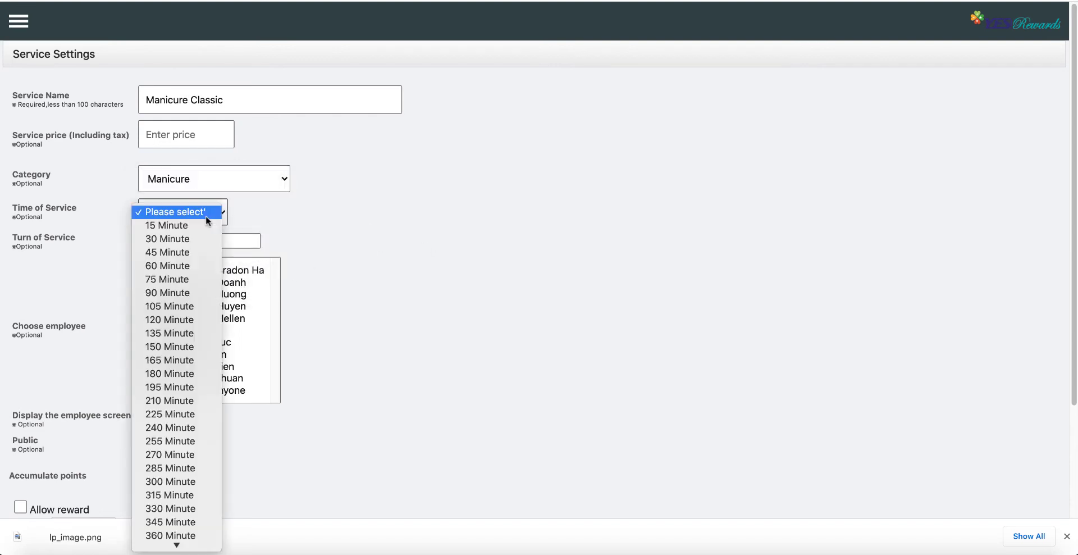
pyautogui.click(180, 252)
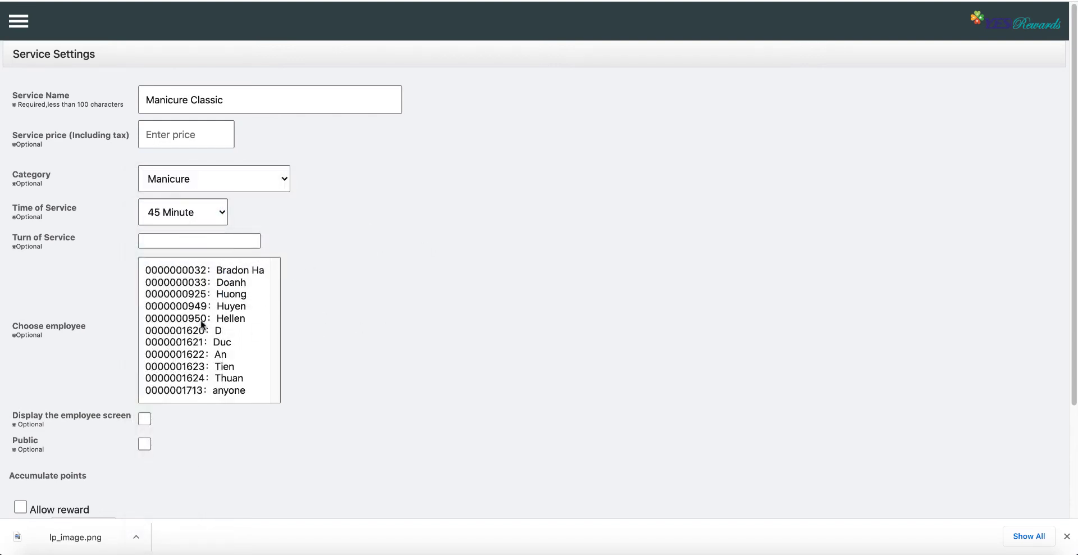
# - Assign all listed employees to the service and make it public
pyautogui.click(201, 321)
pyautogui.press('super+a')
pyautogui.click(322, 388)
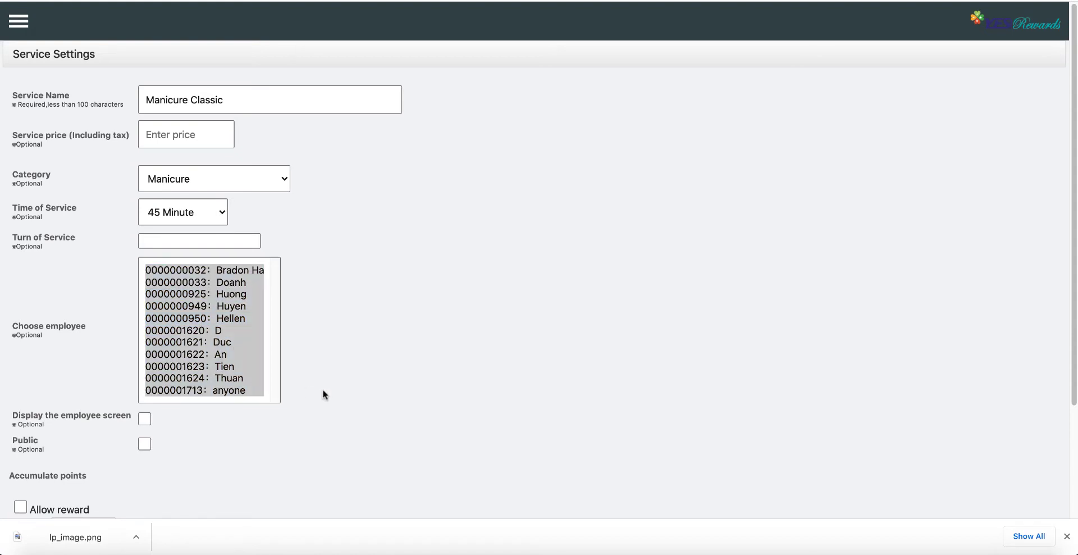
pyautogui.scroll(-2, 323, 389)
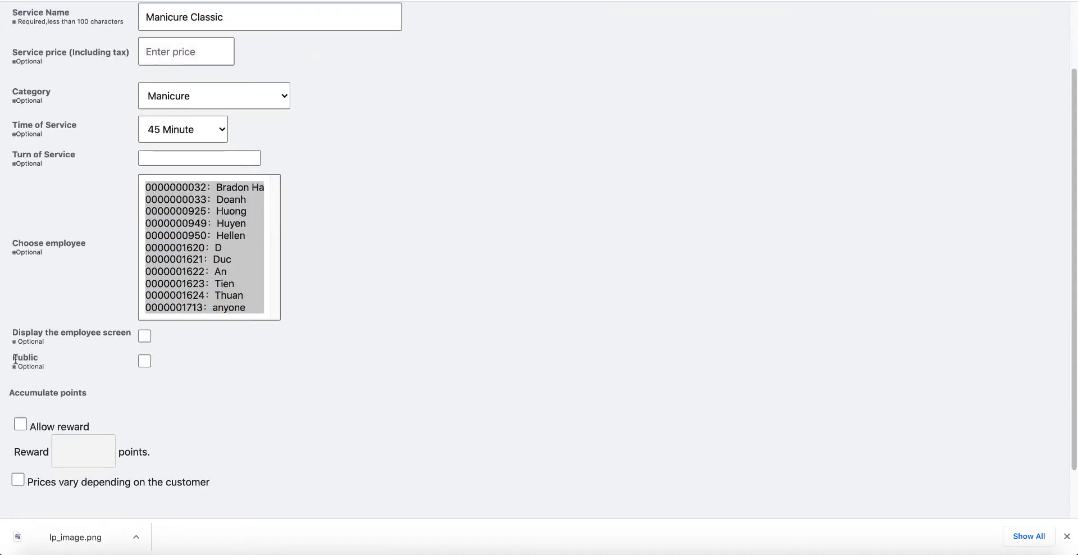
pyautogui.moveTo(15, 359); pyautogui.dragTo(65, 368)
pyautogui.click(72, 368)
pyautogui.scroll(-2, 270, 297)
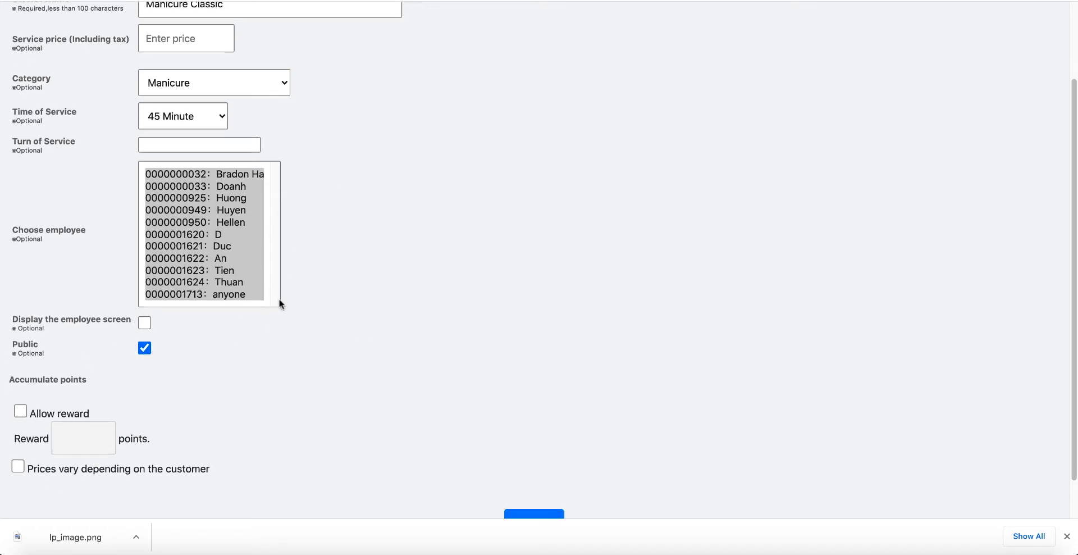
# - Allow reward points for the service and set its price including tax to 20
pyautogui.click(20, 366)
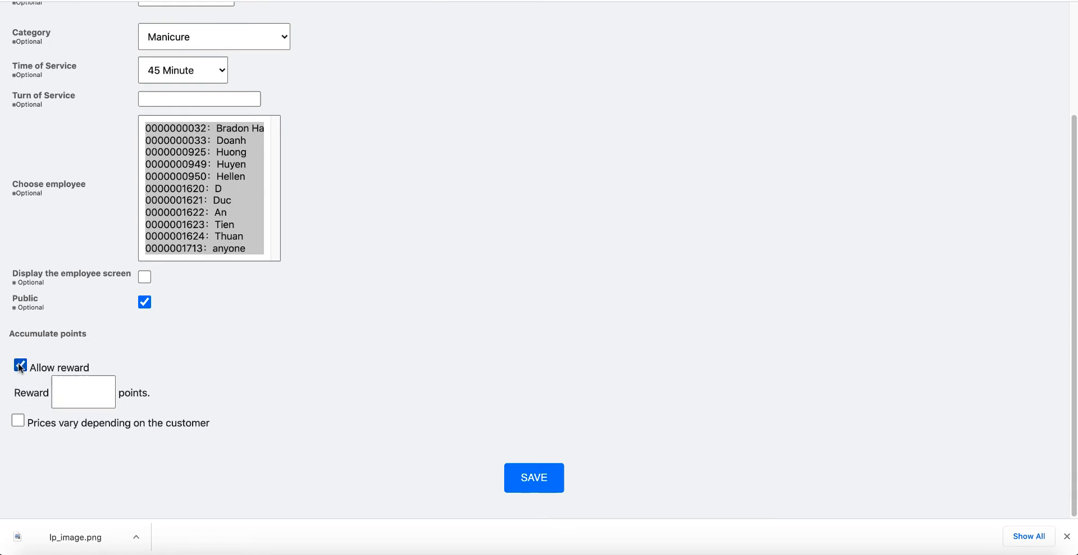
pyautogui.click(78, 392)
pyautogui.scroll(5, 270, 359)
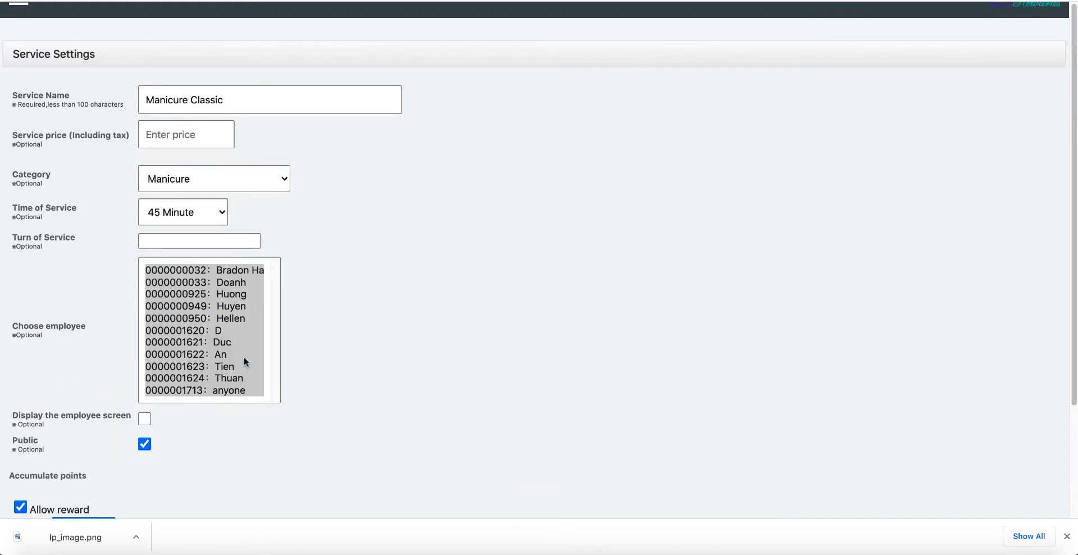
pyautogui.click(169, 135)
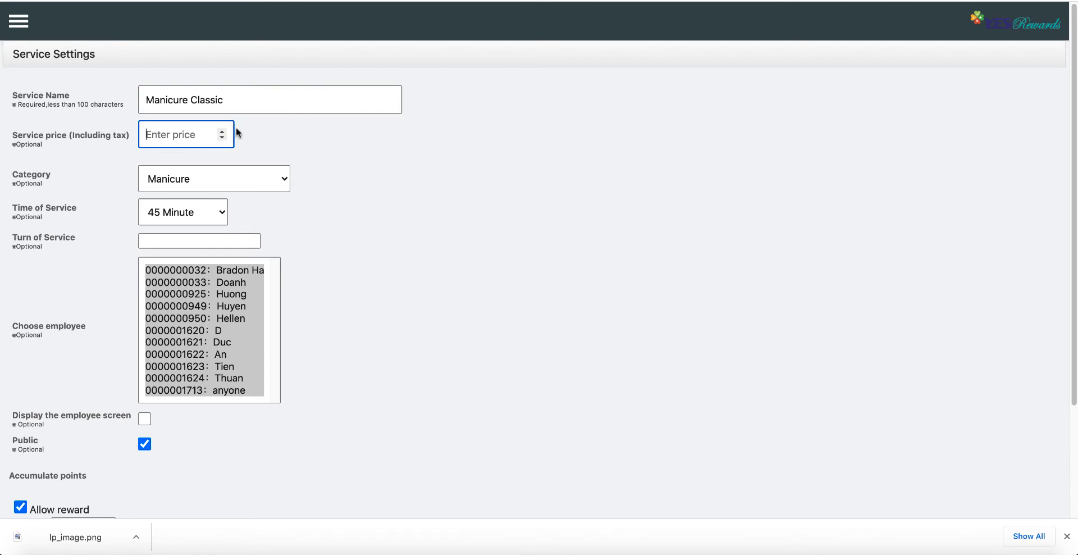
pyautogui.write('20')
pyautogui.click(388, 333)
pyautogui.scroll(-5, 389, 333)
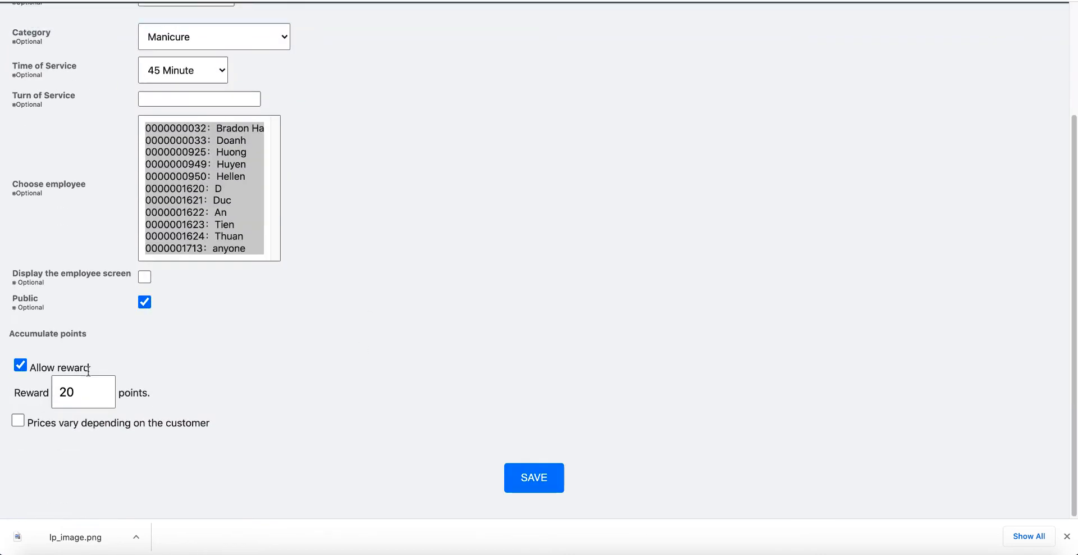
pyautogui.click(84, 397)
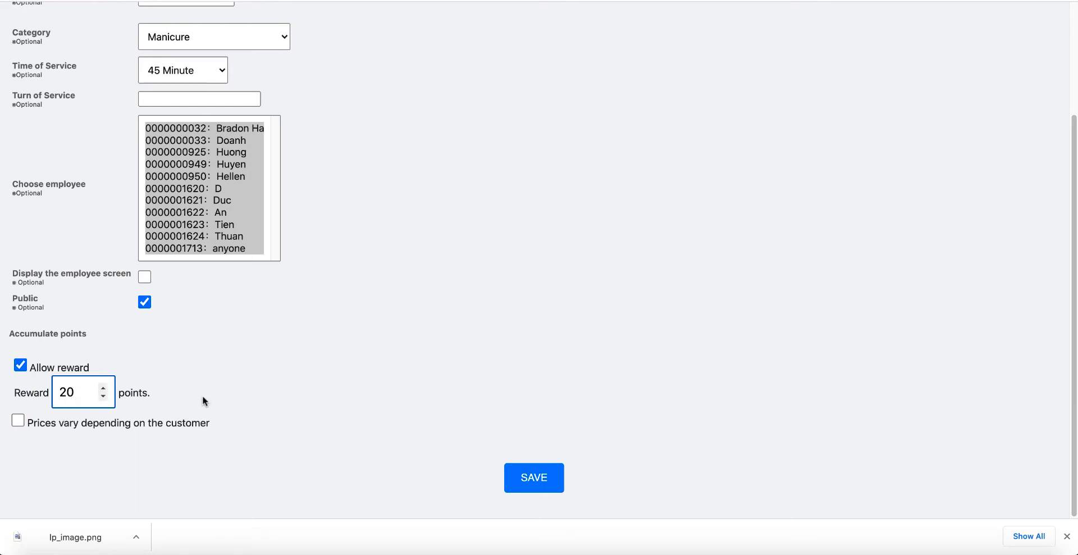
# - Mark the service's prices as varying depending on the customer and save the service
pyautogui.click(18, 421)
pyautogui.scroll(3, 409, 438)
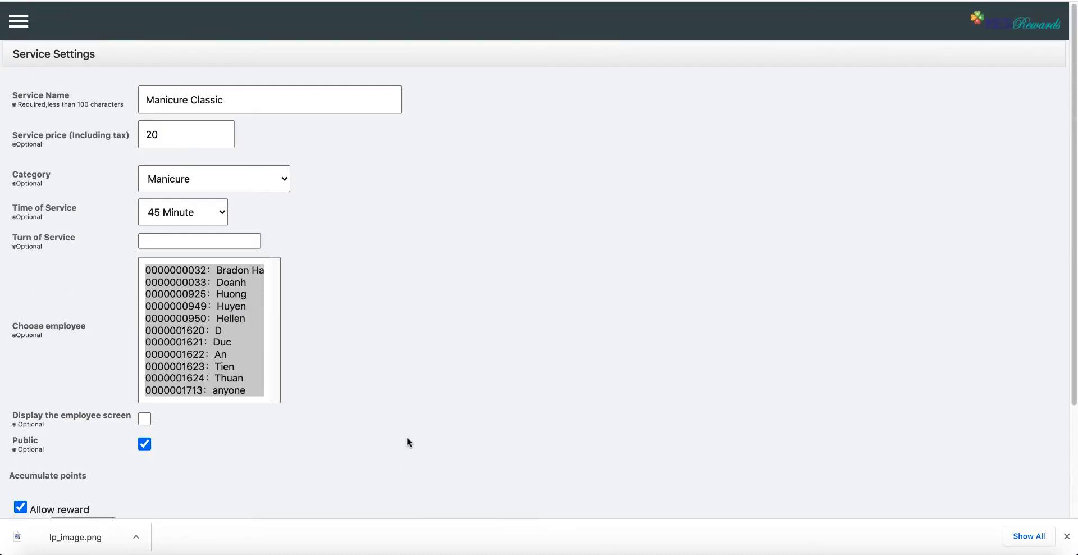
pyautogui.scroll(-3, 407, 439)
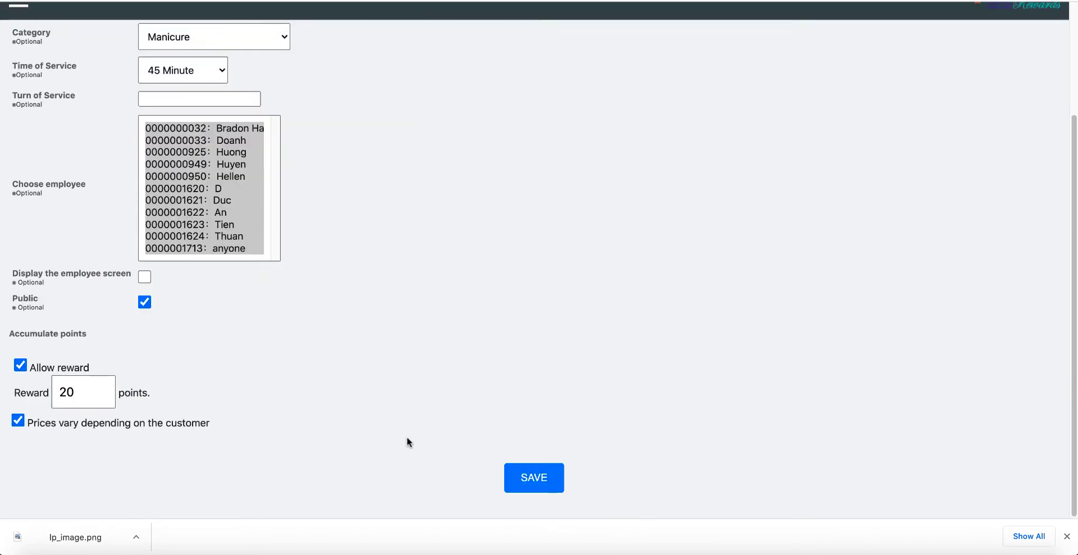
pyautogui.click(553, 474)
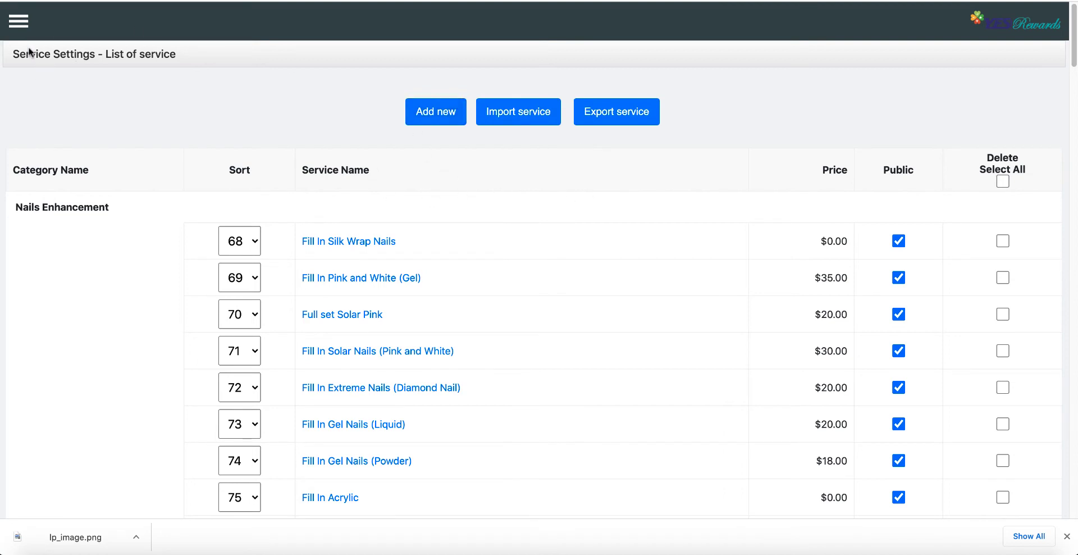
# - Export the service list and open the downloaded ReserveMenu (1).xlsx in Excel
pyautogui.moveTo(12, 50); pyautogui.dragTo(233, 56)
pyautogui.click(232, 55)
pyautogui.click(625, 121)
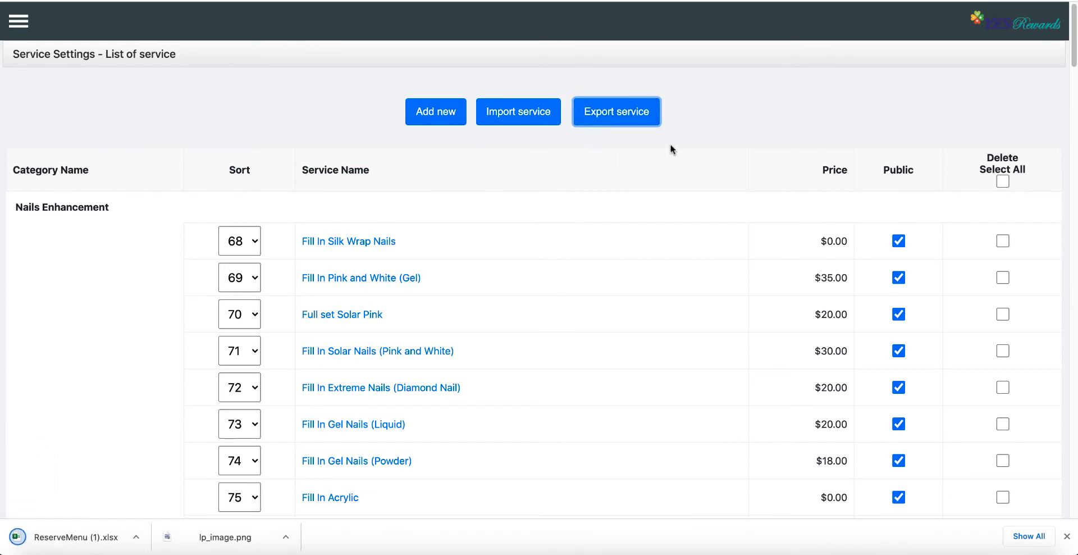
pyautogui.click(65, 540)
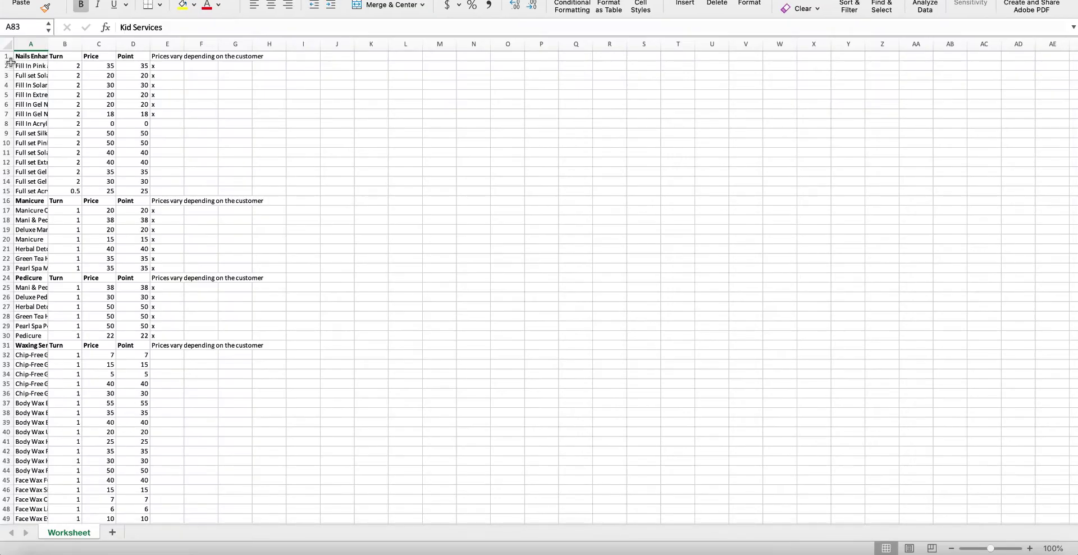
# - Fit column A to its contents and review the Nails Enhancement category's header cells in row 1
pyautogui.doubleClick(48, 43)
pyautogui.click(79, 56)
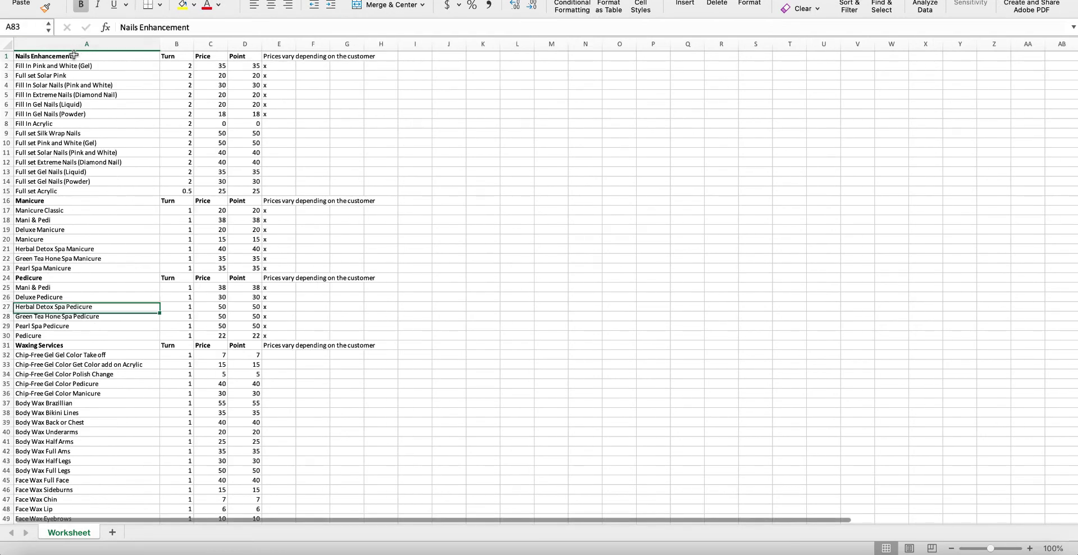
pyautogui.click(184, 56)
pyautogui.click(210, 56)
pyautogui.click(245, 56)
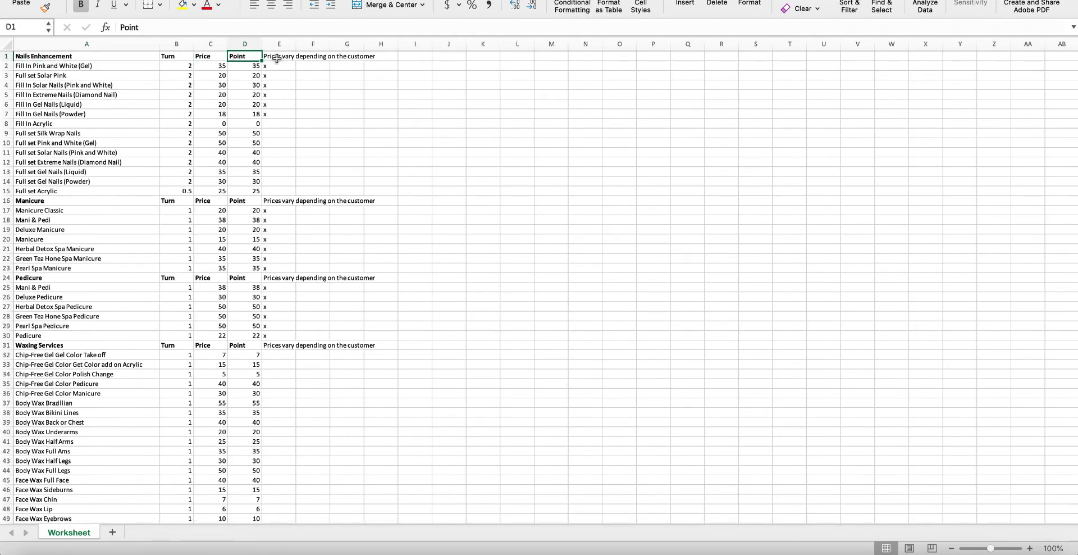
pyautogui.click(278, 56)
pyautogui.click(71, 57)
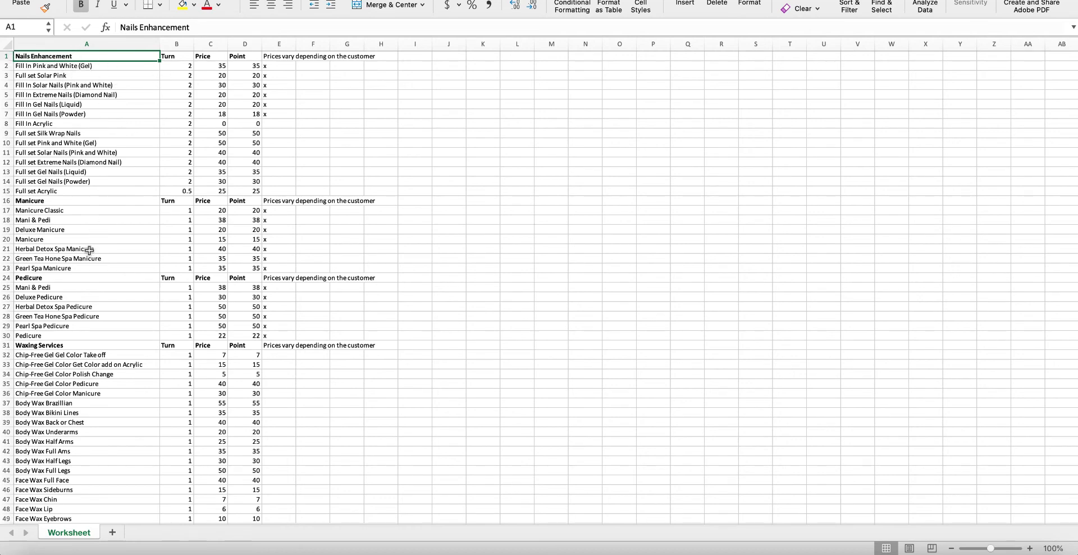
# - Examine the Manicure header cells, the prices-vary marks in column E, and the service categories further down the sheet
pyautogui.click(56, 201)
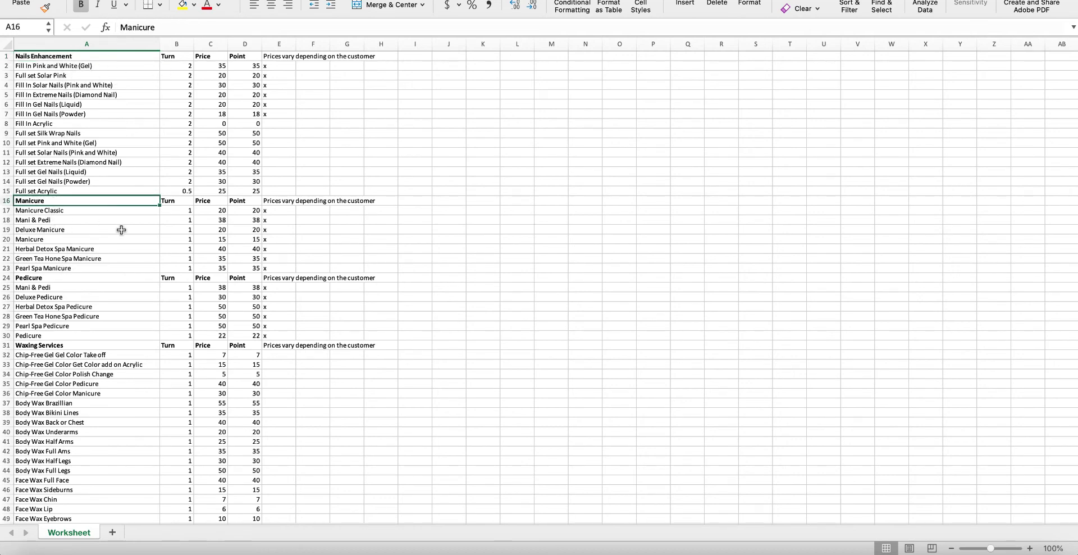
pyautogui.scroll(-1, 118, 229)
pyautogui.click(175, 196)
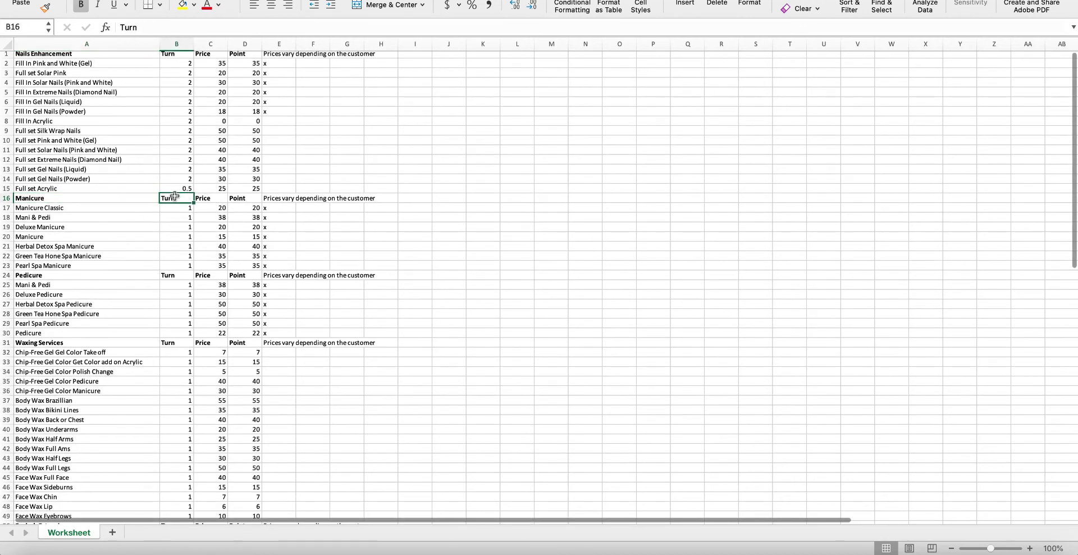
pyautogui.click(210, 199)
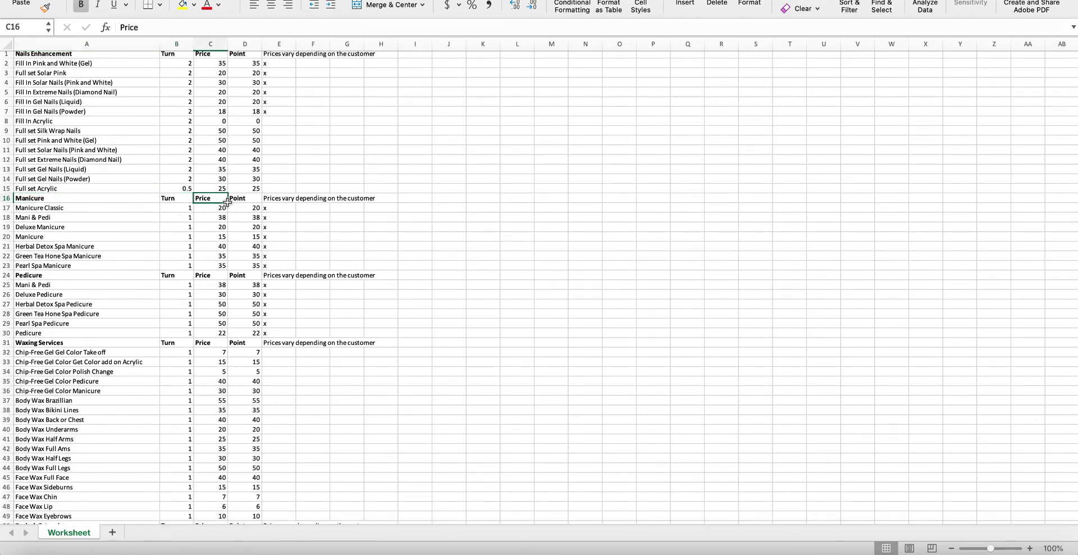
pyautogui.click(244, 198)
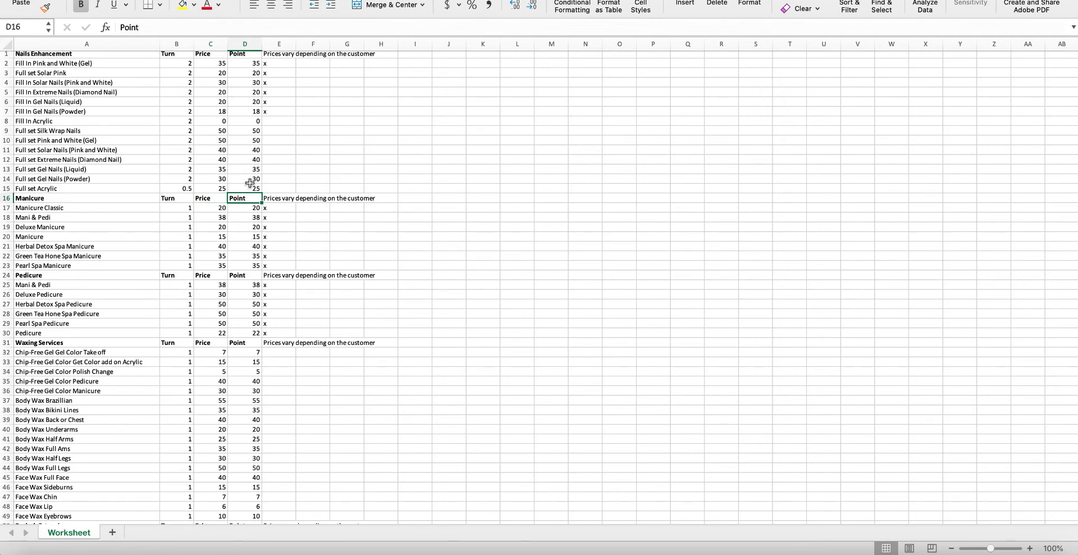
pyautogui.click(287, 64)
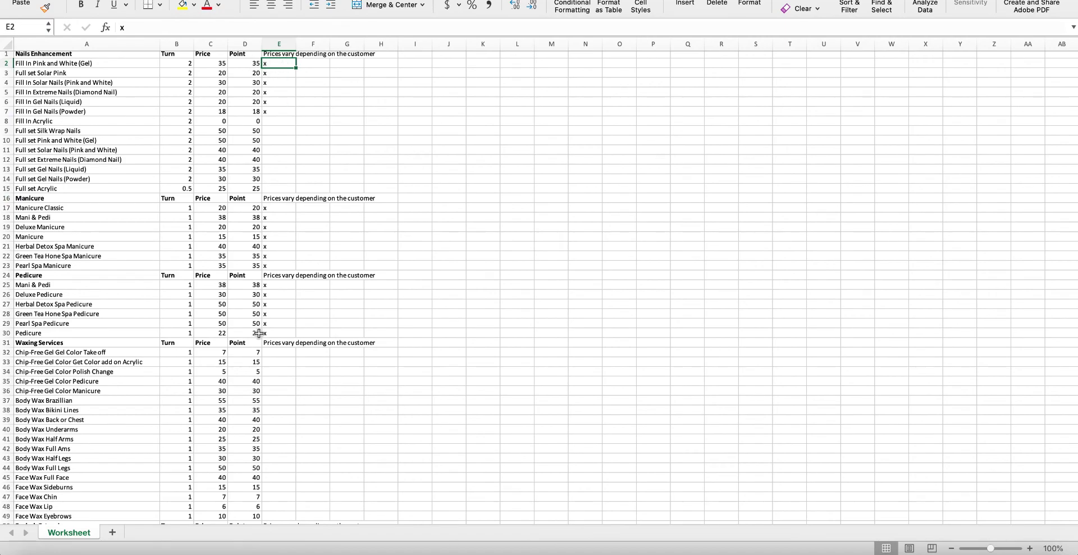
pyautogui.scroll(-3, 249, 336)
pyautogui.scroll(-12, 249, 336)
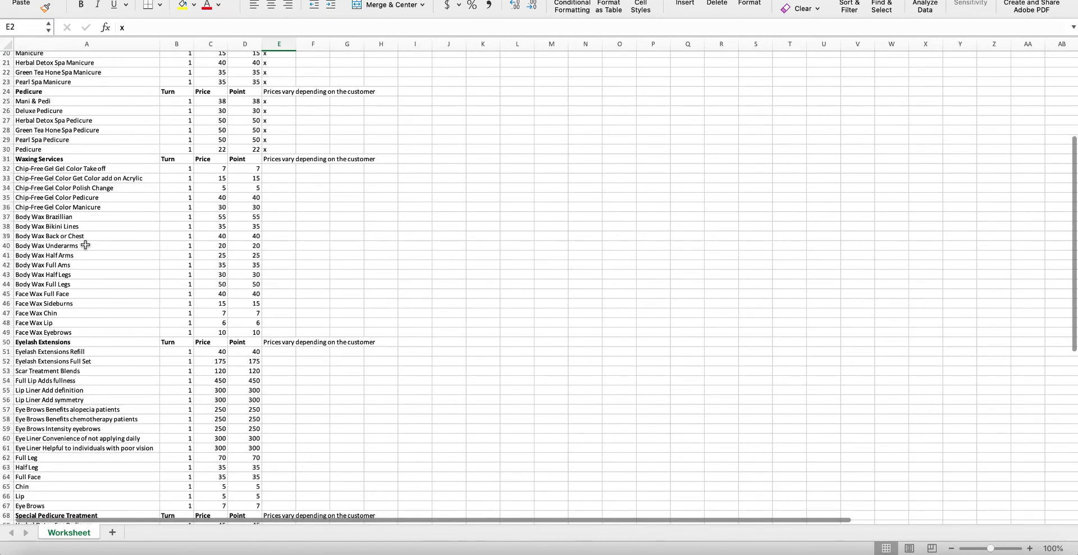
pyautogui.scroll(13, 168, 294)
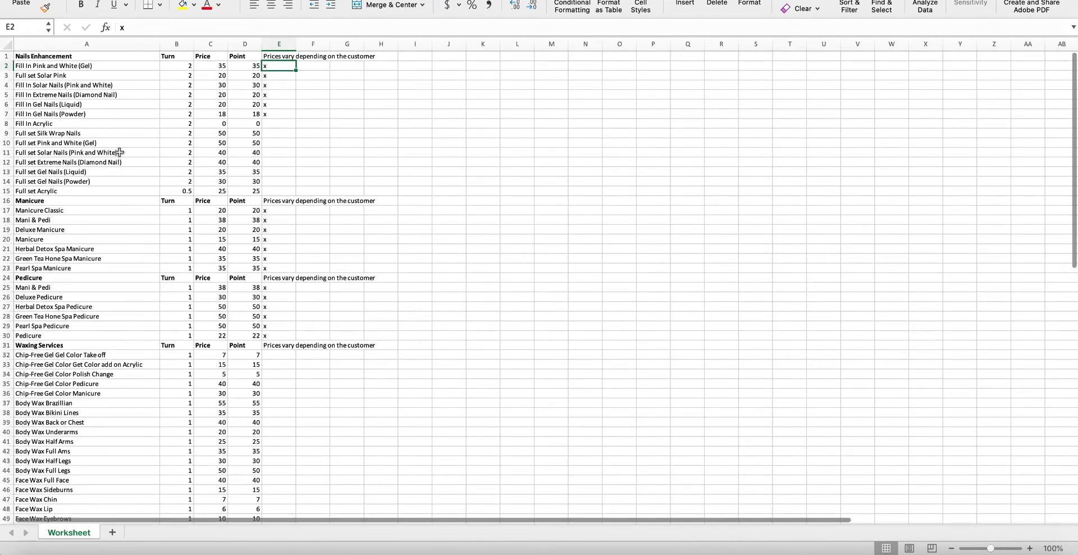
# - Highlight the whole Nails Enhancement block, A1:E15, to review how a category and its services are laid out
pyautogui.click(77, 65)
pyautogui.moveTo(31, 55); pyautogui.dragTo(247, 191)
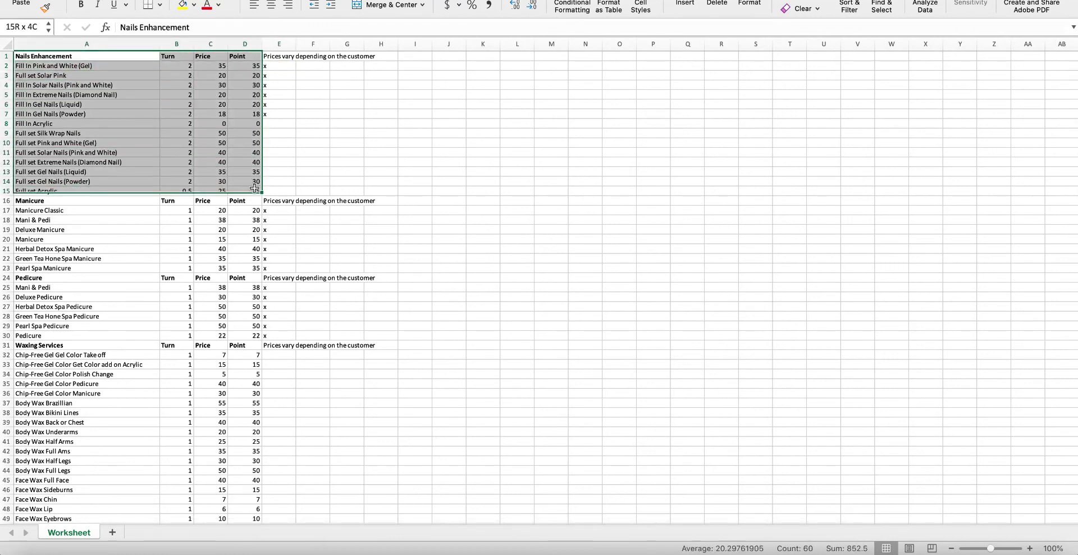
pyautogui.click(279, 191)
pyautogui.moveTo(32, 57); pyautogui.dragTo(290, 189)
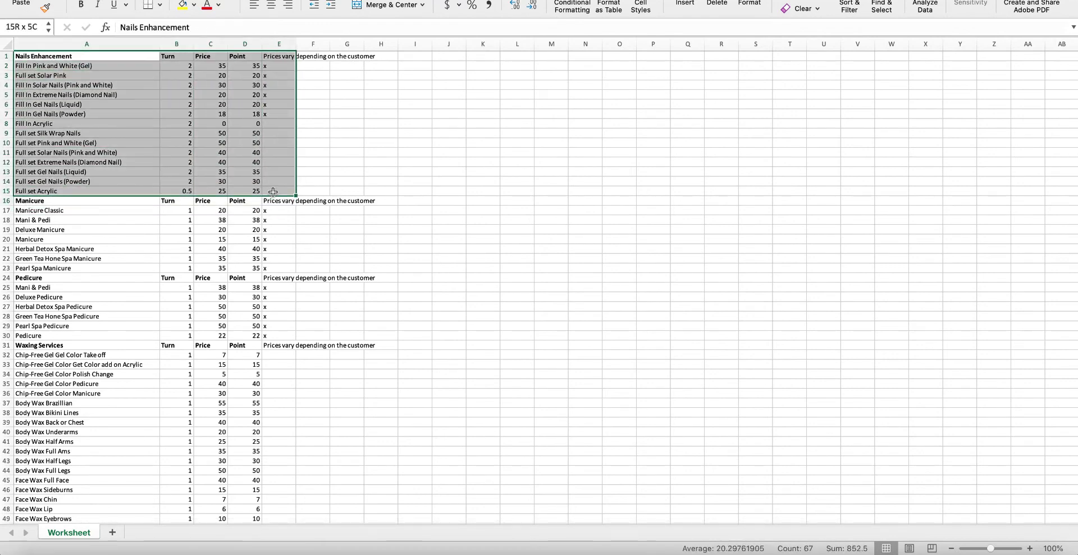
pyautogui.click(290, 230)
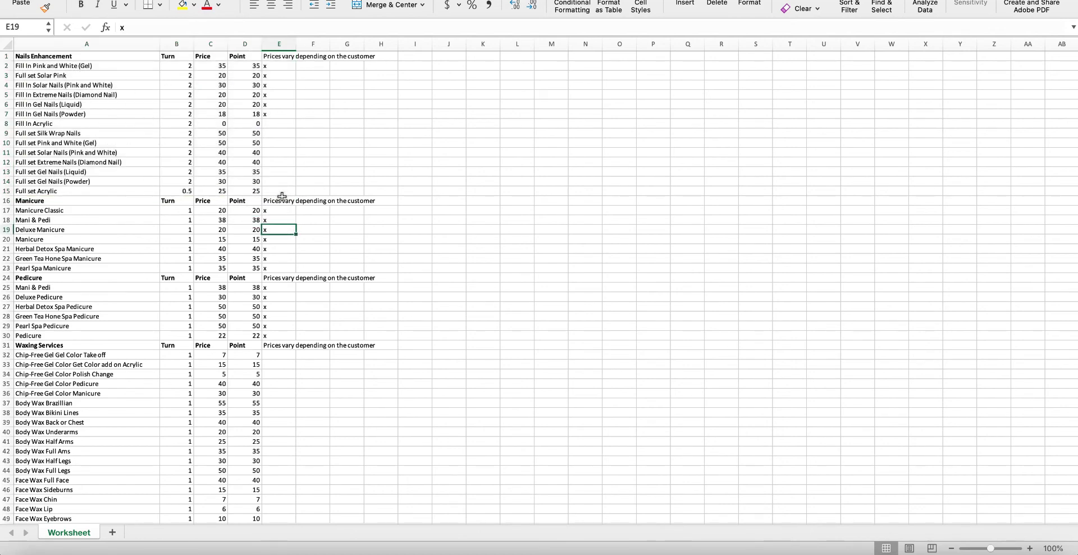
# - Examine the remaining service categories down to Kid Services Manicure in row 87, highlight the rows above it, and clear the selection
pyautogui.scroll(-15, 211, 450)
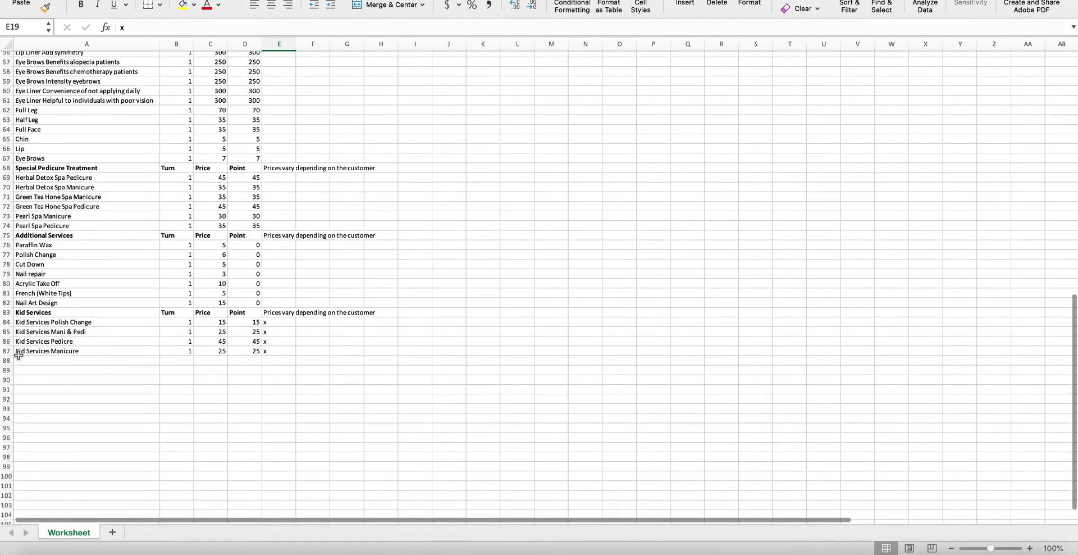
pyautogui.moveTo(19, 354); pyautogui.dragTo(279, 140)
pyautogui.scroll(-10, 330, 277)
pyautogui.scroll(6, 331, 301)
pyautogui.scroll(18, 331, 301)
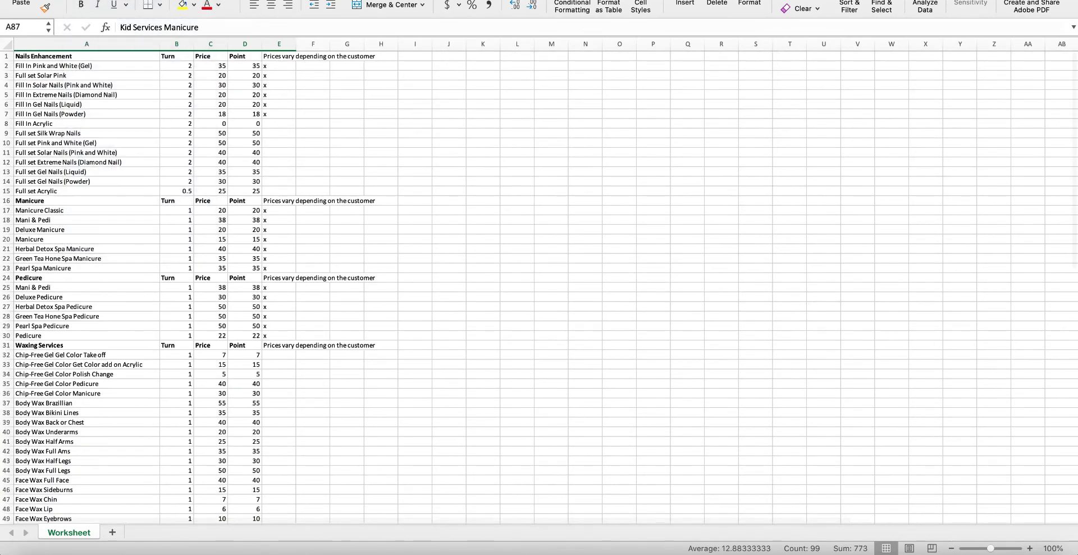
pyautogui.click(84, 1)
pyautogui.click(100, 12)
pyautogui.click(508, 189)
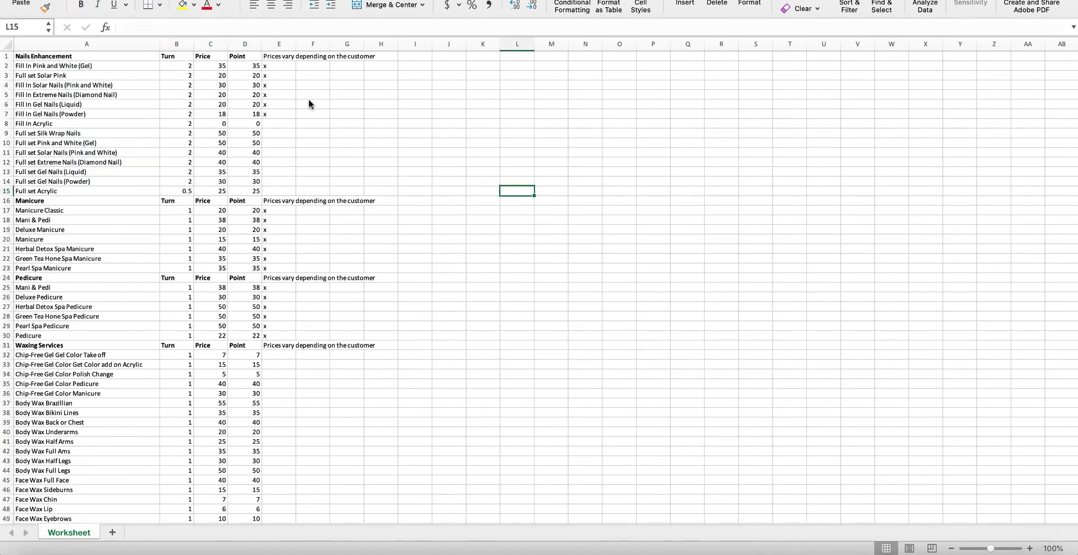
# - Switch back to the service list in the browser, import ReserveMenu (1).xlsx from the Downloads folder, and acknowledge the import result
pyautogui.press('super+Tab')
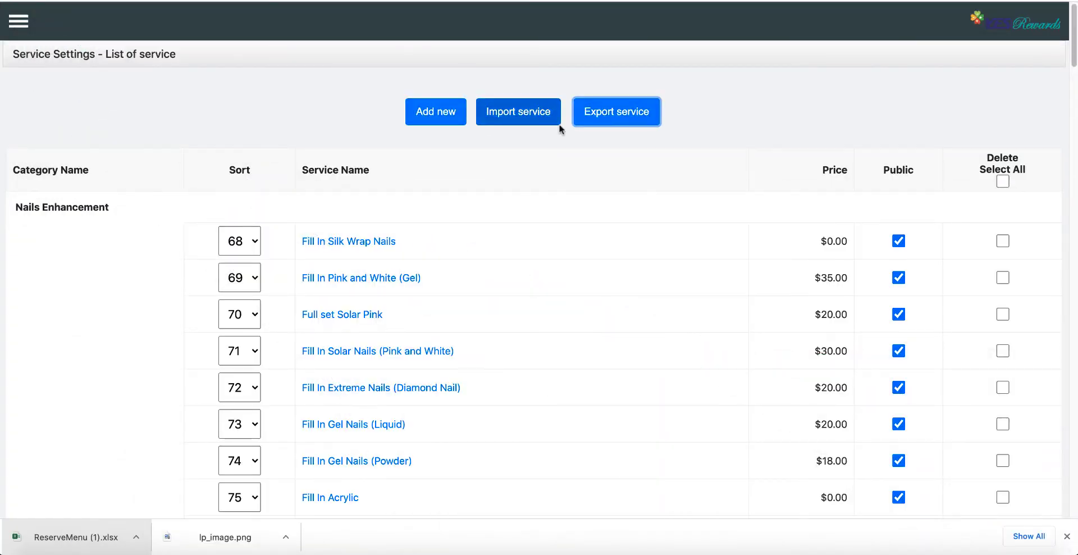
pyautogui.click(528, 112)
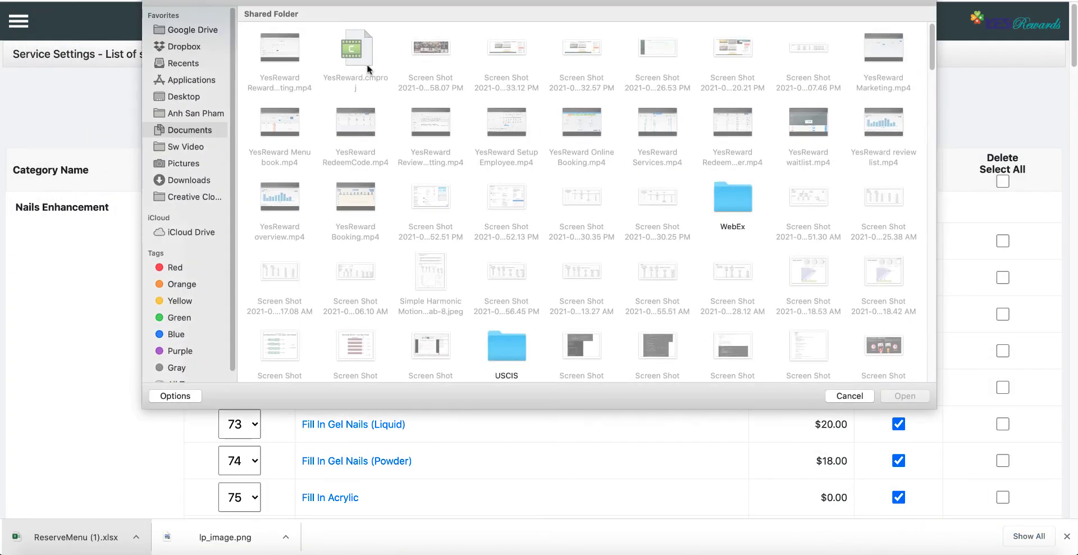
pyautogui.click(189, 179)
pyautogui.click(294, 39)
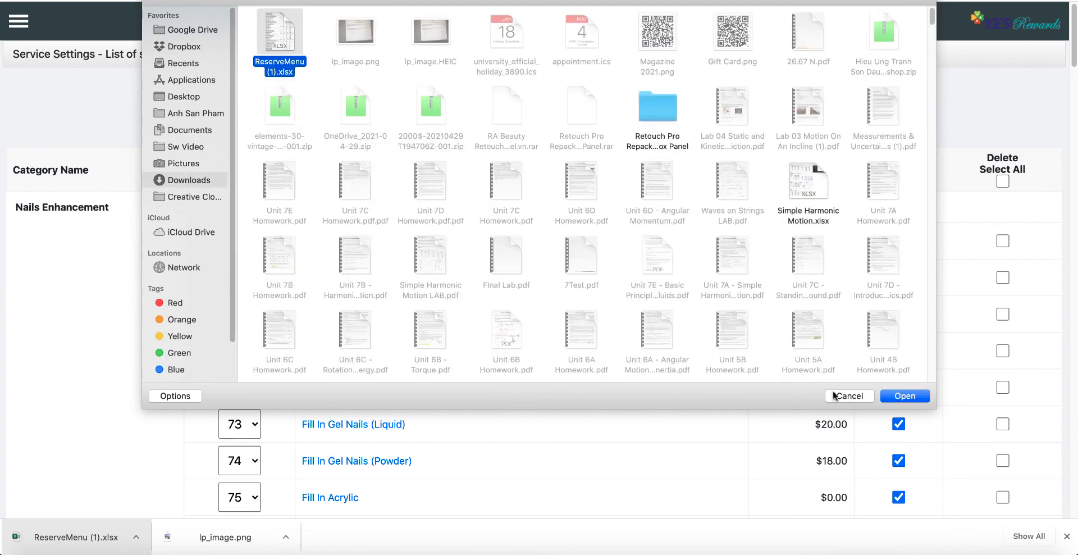
pyautogui.click(905, 395)
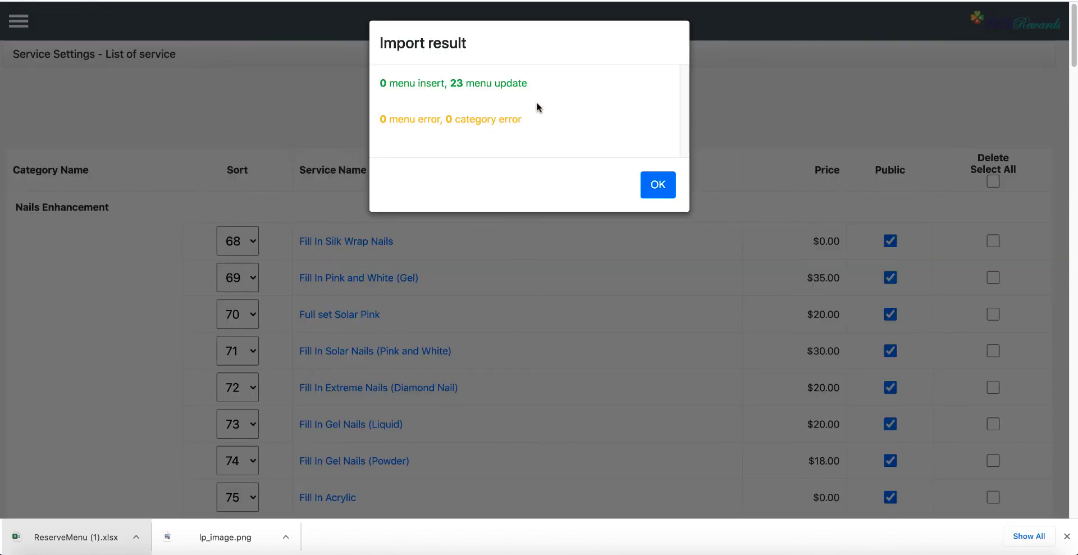
pyautogui.click(650, 194)
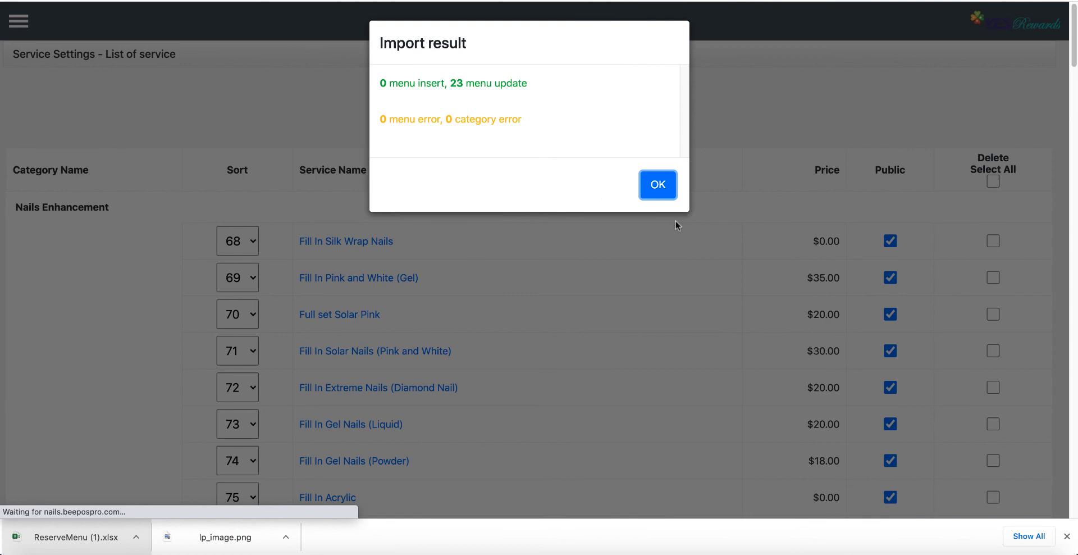
pyautogui.click(661, 191)
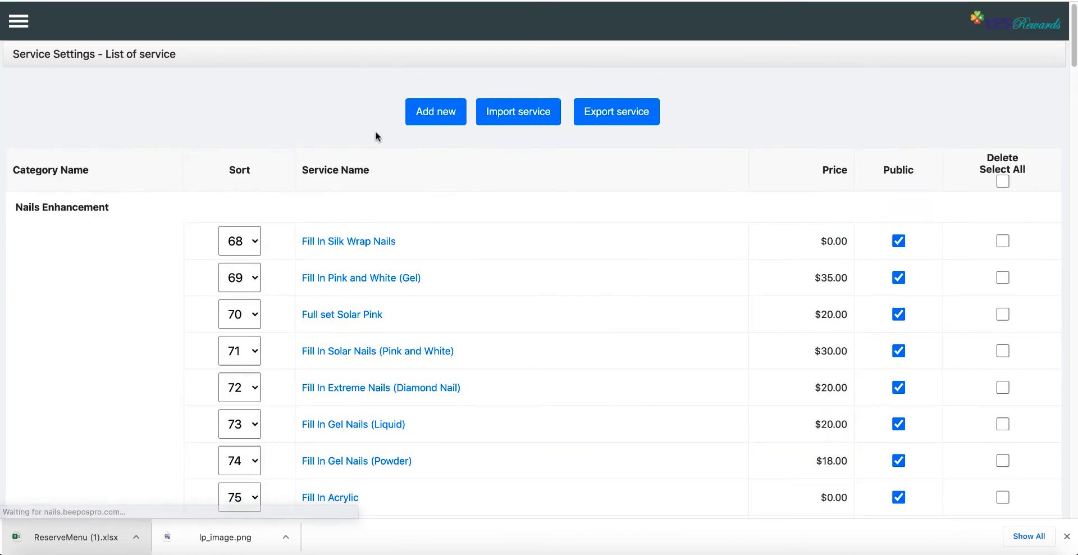
pyautogui.click(25, 28)
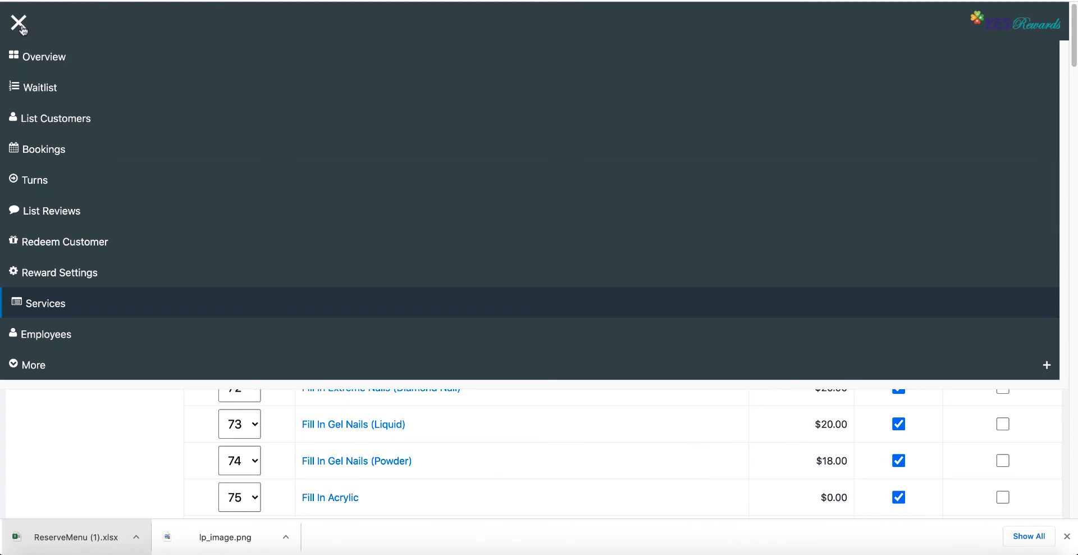
pyautogui.click(19, 23)
pyautogui.rightClick(777, 551)
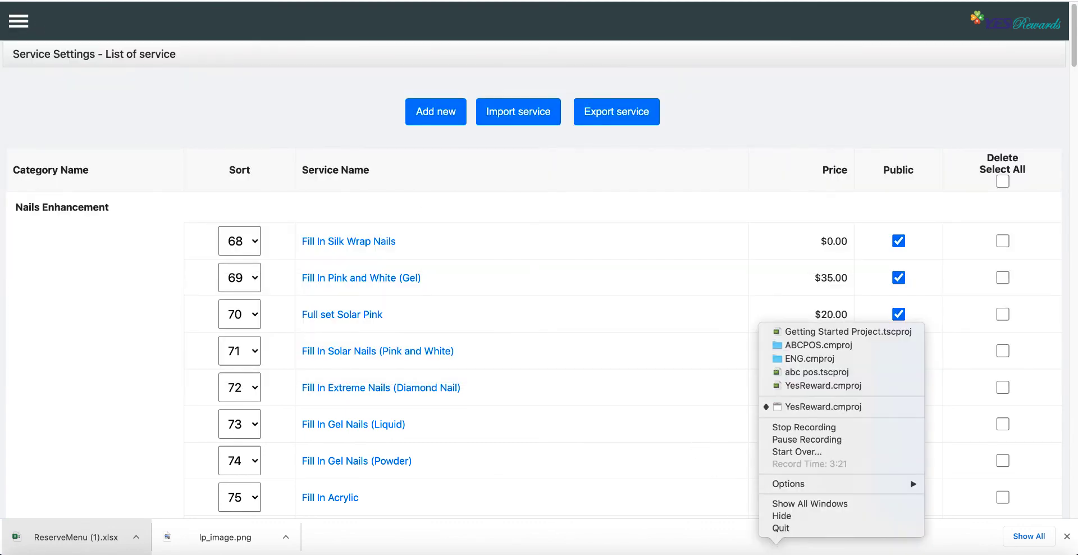